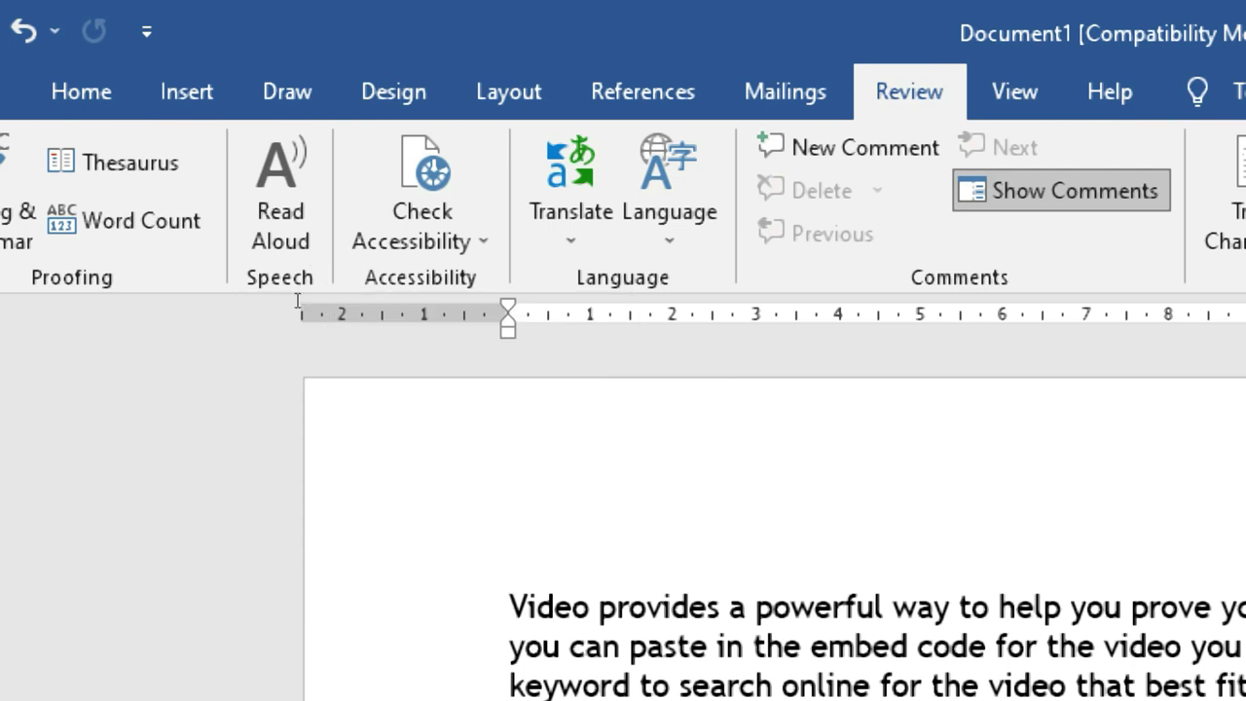
Start Read Aloud from the Review tab on the first paragraph, pause, resume, then pause again
{"action": "left_click", "coordinate": [302, 391]}
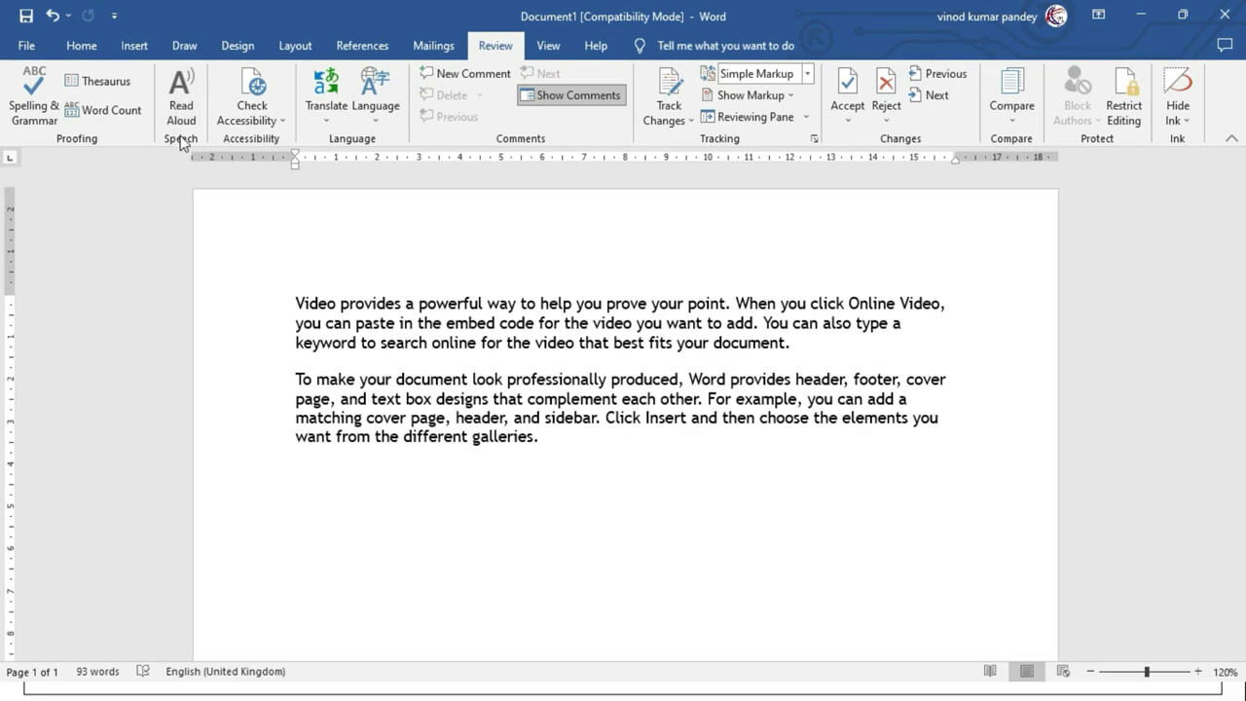
{"action": "left_click", "coordinate": [185, 109]}
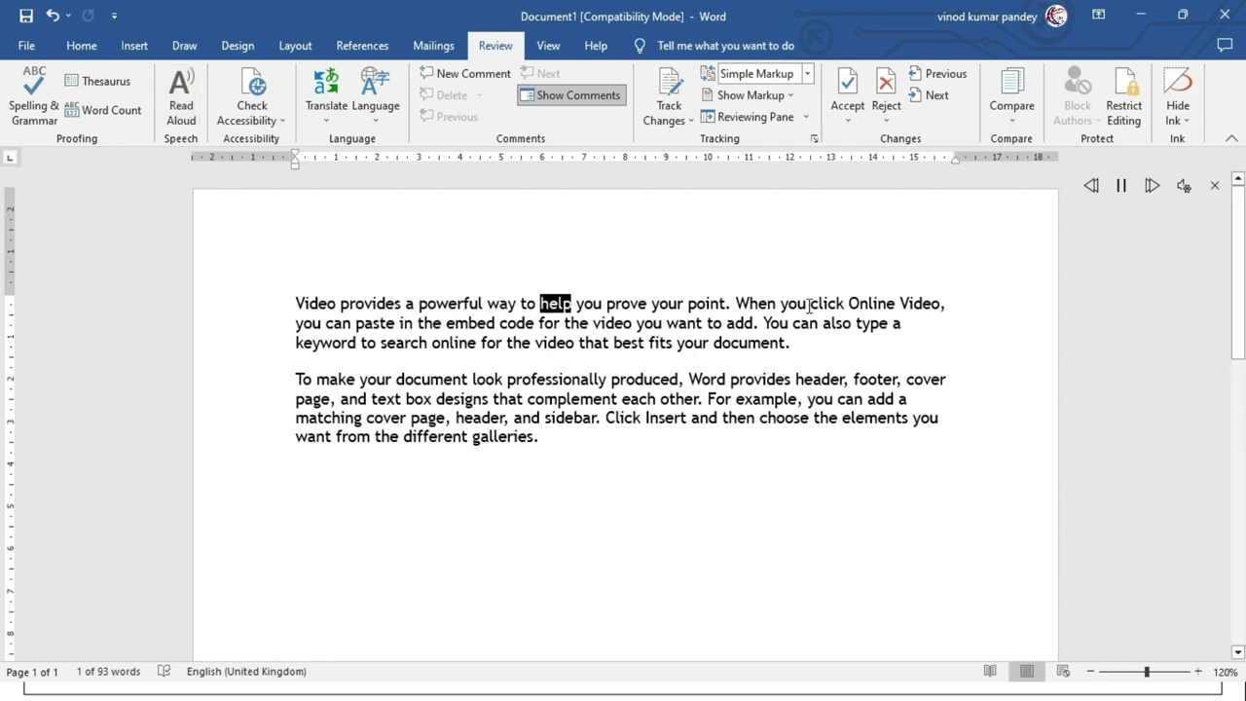
{"action": "left_click", "coordinate": [1122, 185]}
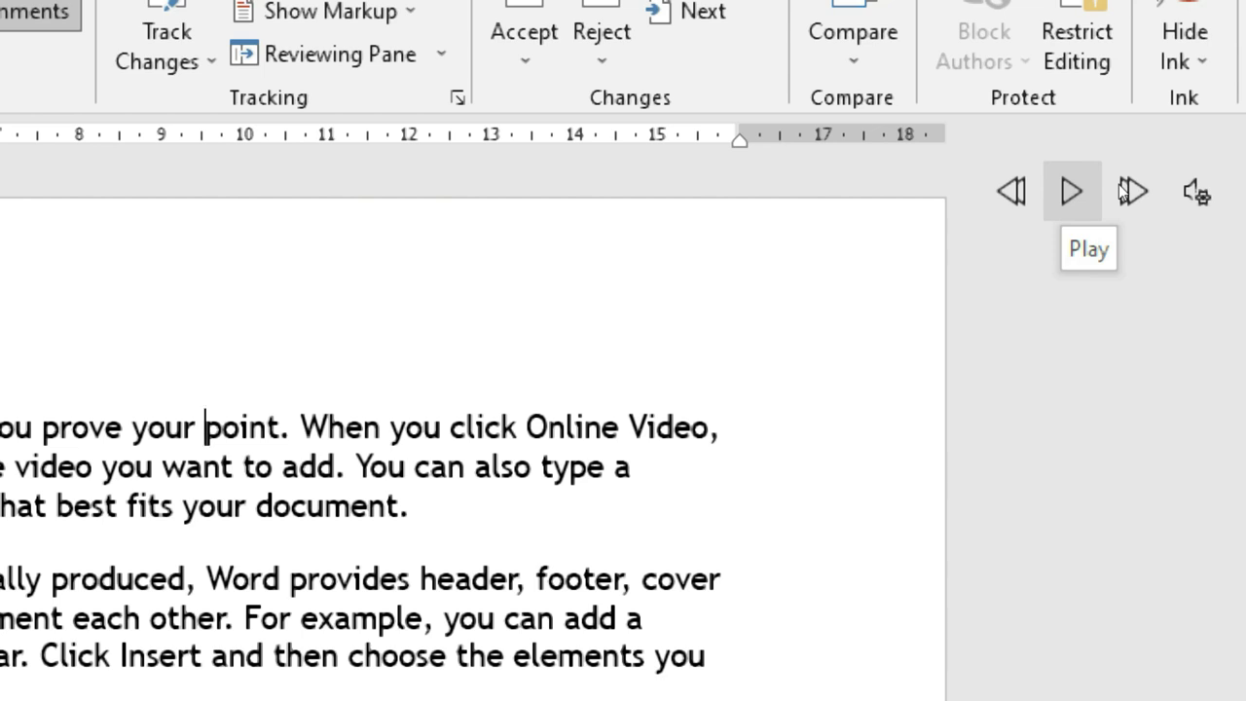
{"action": "left_click", "coordinate": [1071, 192]}
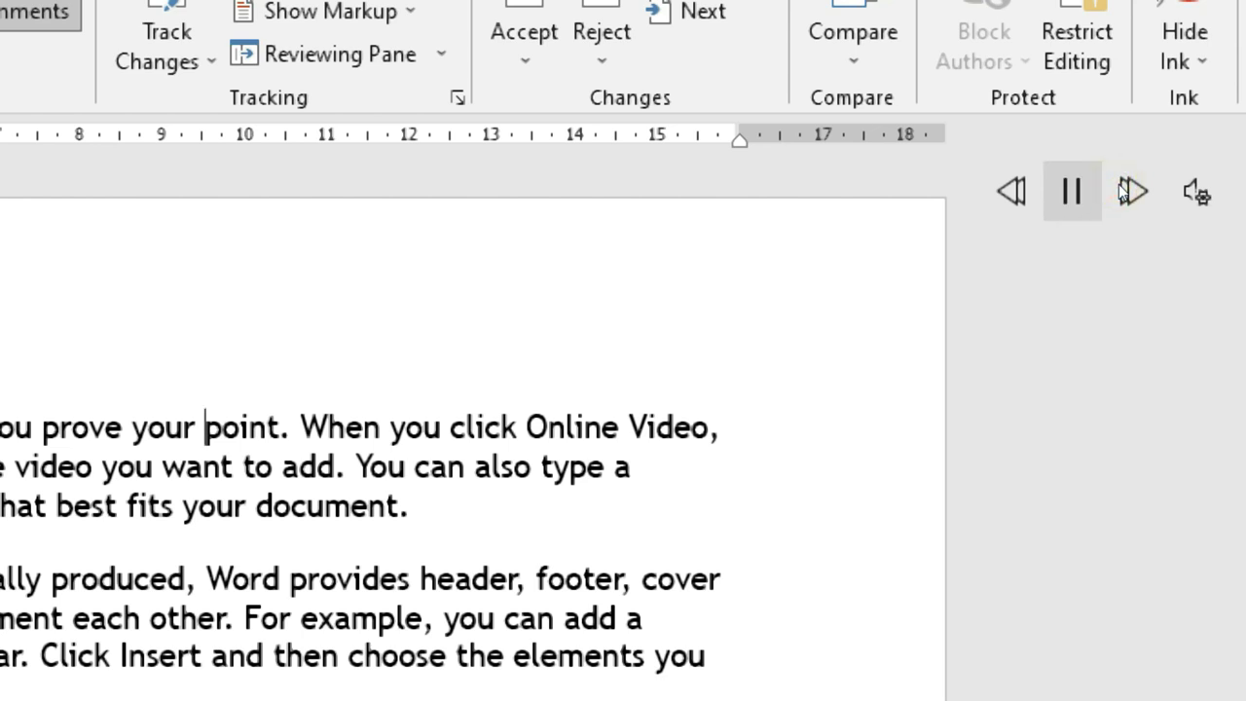
{"action": "left_click", "coordinate": [1122, 192]}
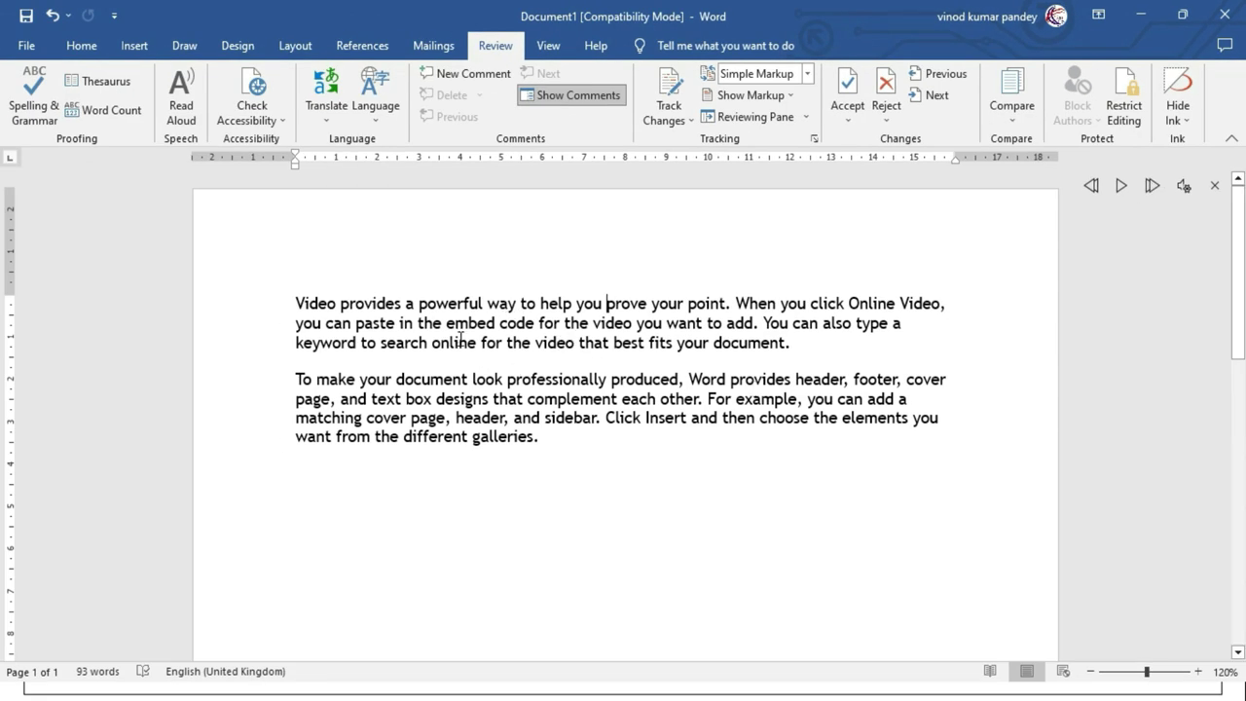
From the start of the text, skip ahead to read the second paragraph, then back to the first, pausing each
{"action": "left_click", "coordinate": [338, 304]}
{"action": "left_click", "coordinate": [296, 304]}
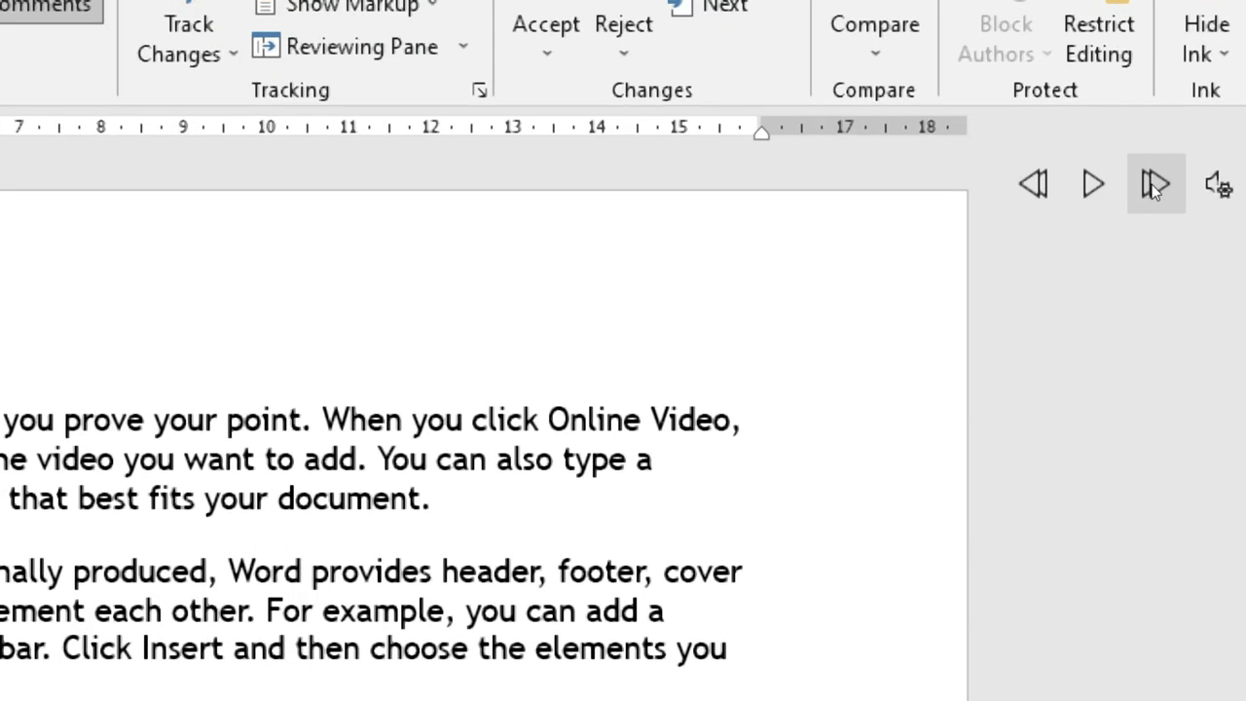
{"action": "left_click", "coordinate": [1155, 188]}
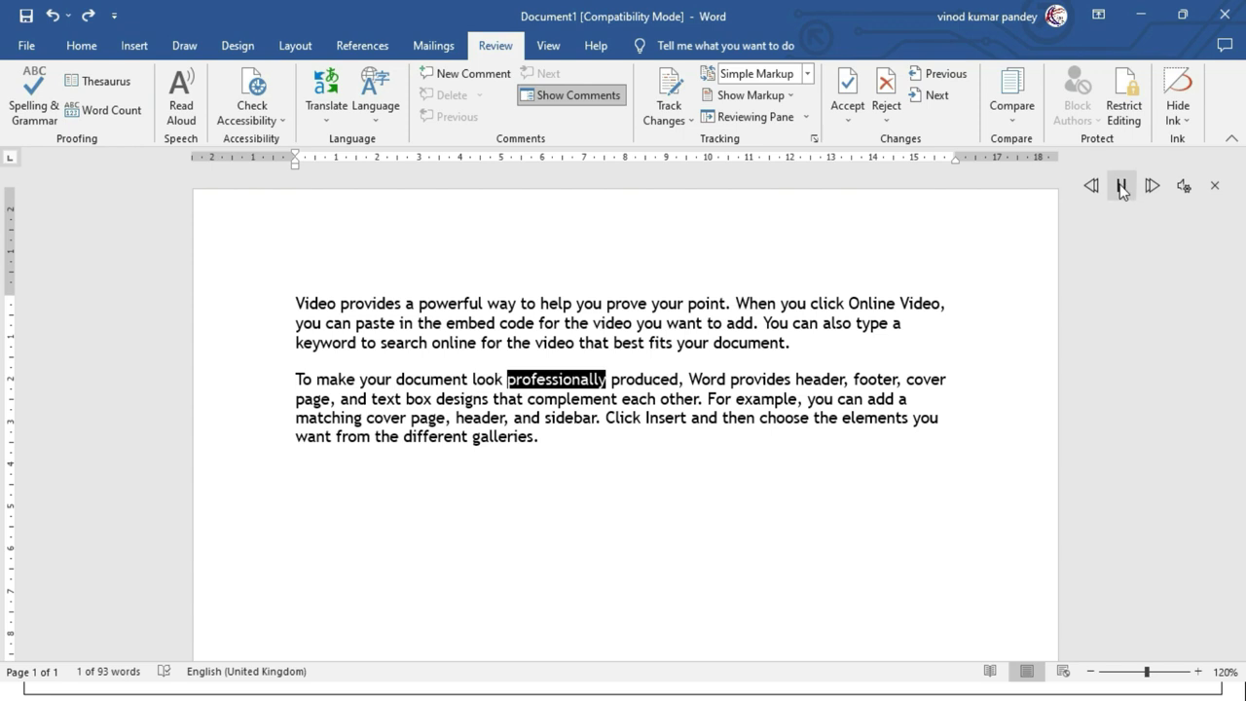
{"action": "left_click", "coordinate": [1122, 190]}
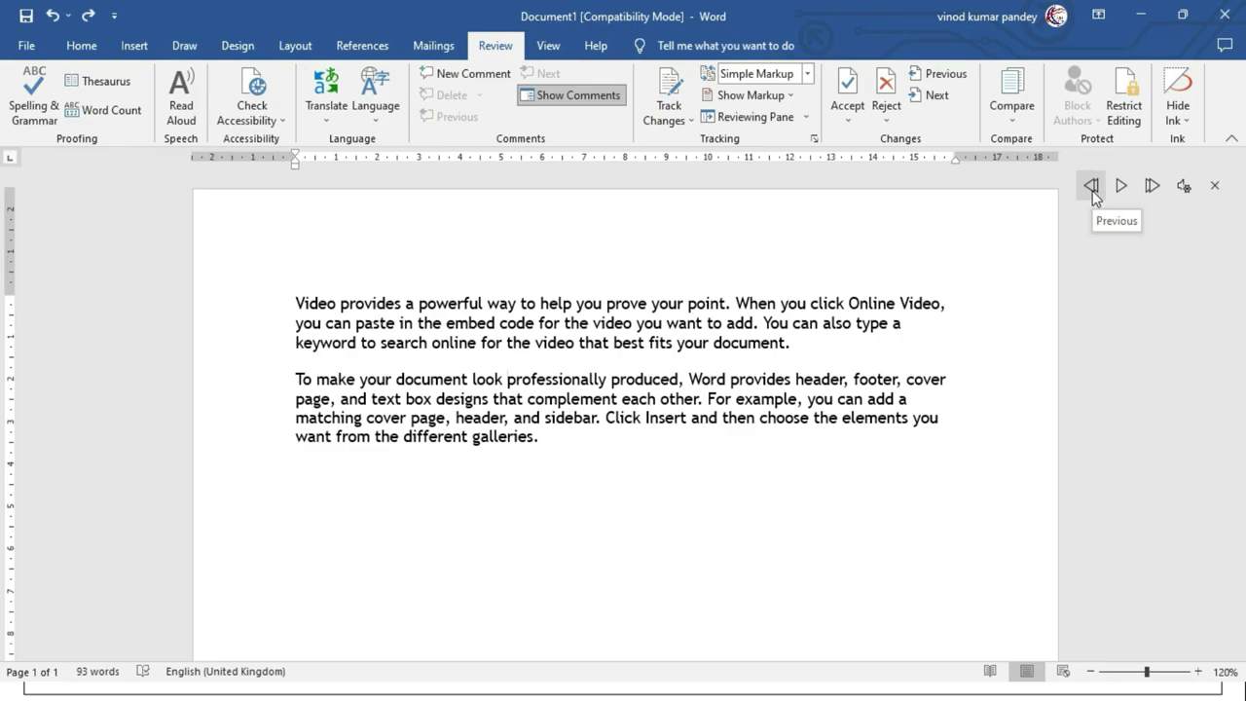
{"action": "left_click", "coordinate": [1092, 191]}
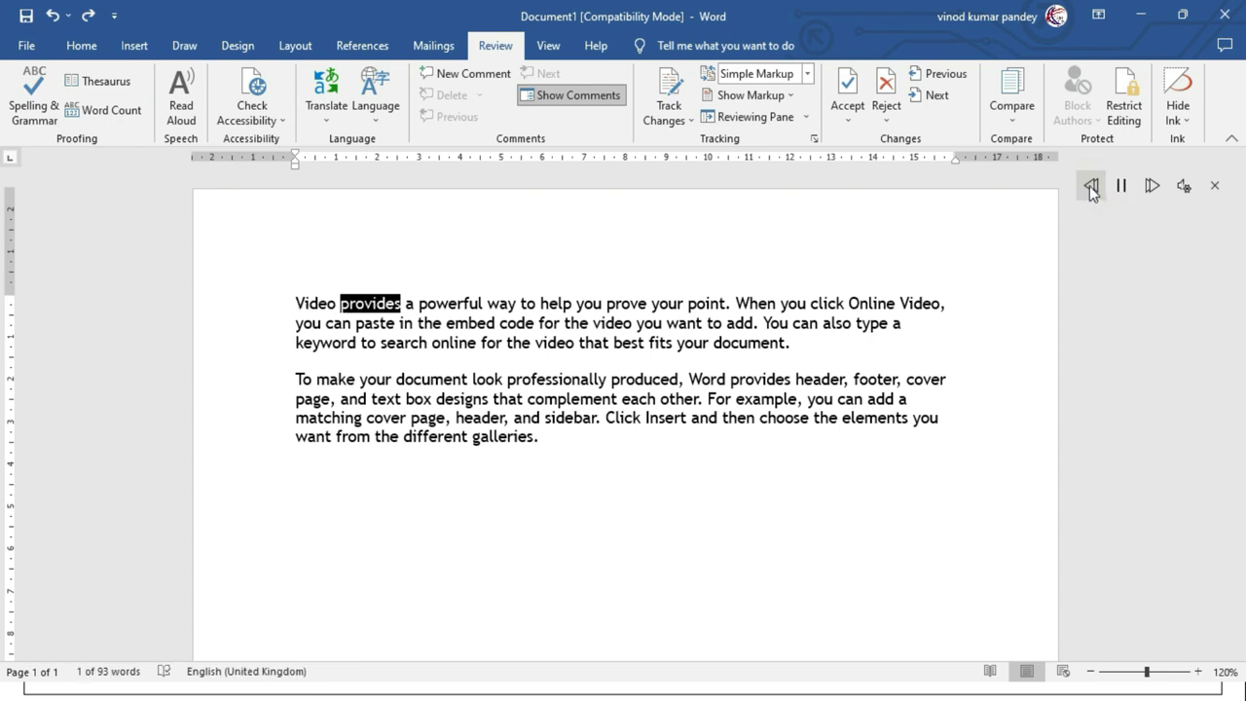
{"action": "left_click", "coordinate": [1121, 185]}
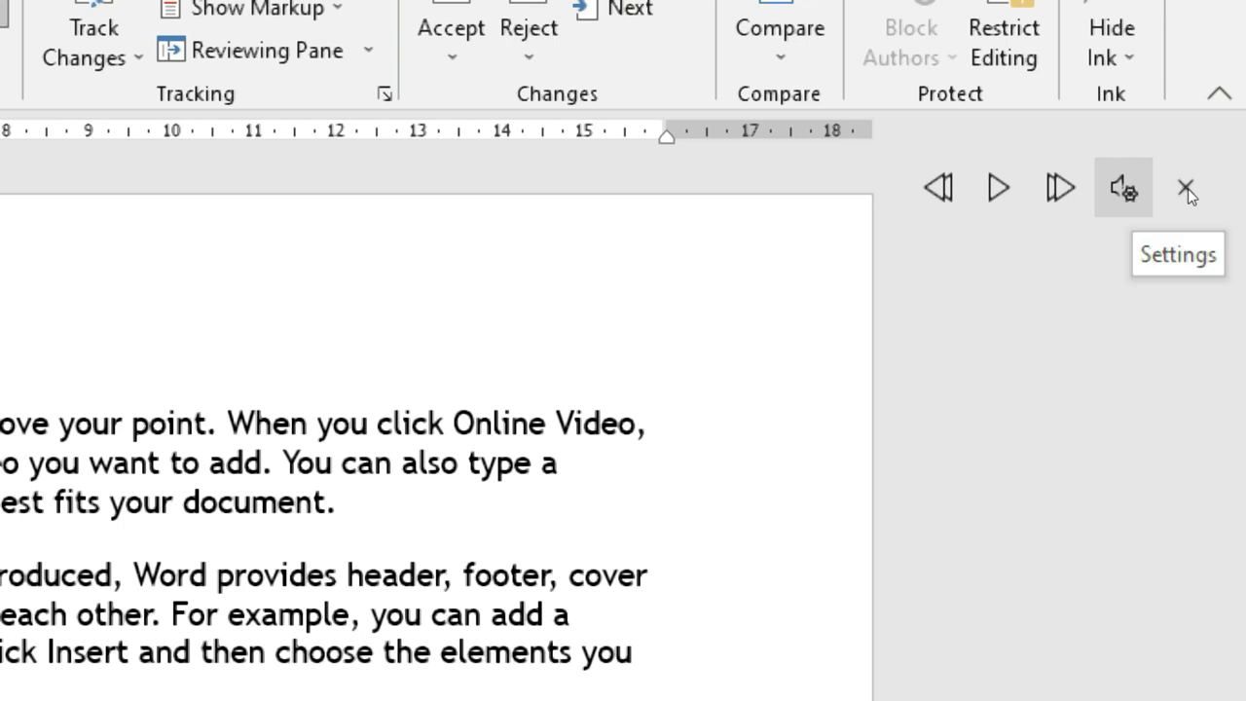
Raise the Read Aloud reading speed one notch, then play the first paragraph faster and pause
{"action": "left_click", "coordinate": [1124, 188]}
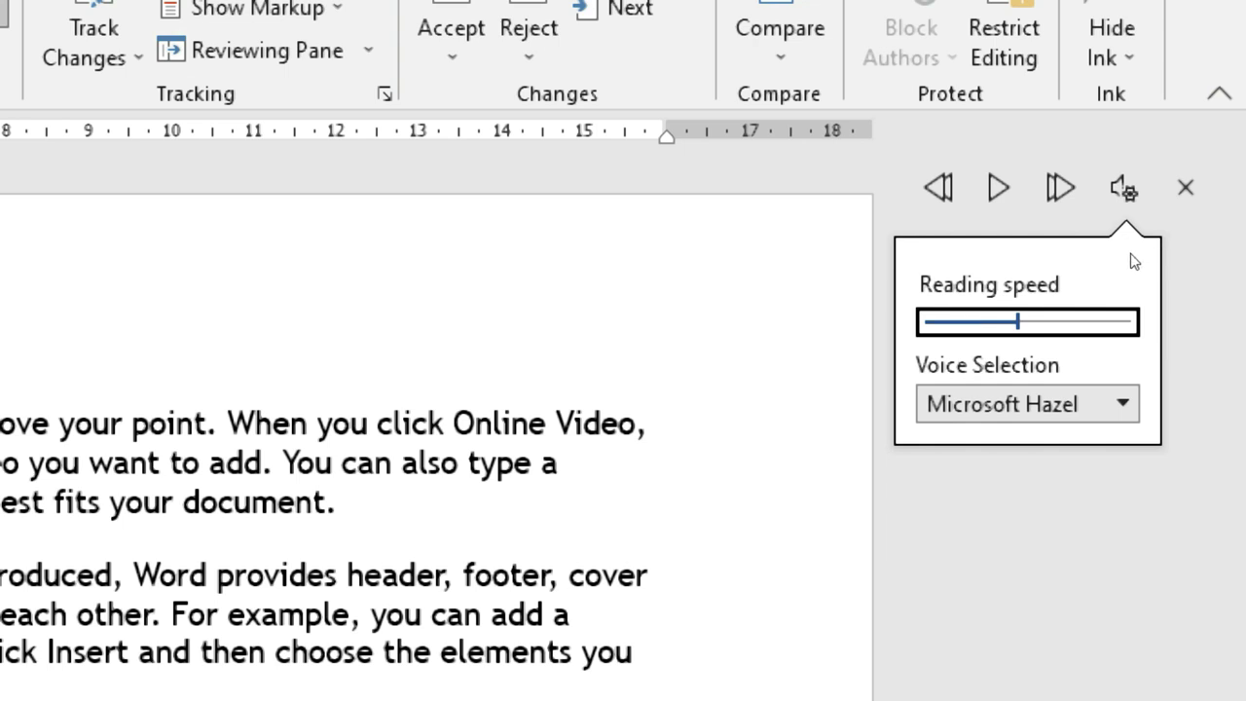
{"action": "key", "text": "Right"}
{"action": "key", "text": "Right"}
{"action": "key", "text": "Right"}
{"action": "key", "text": "shift+Tab"}
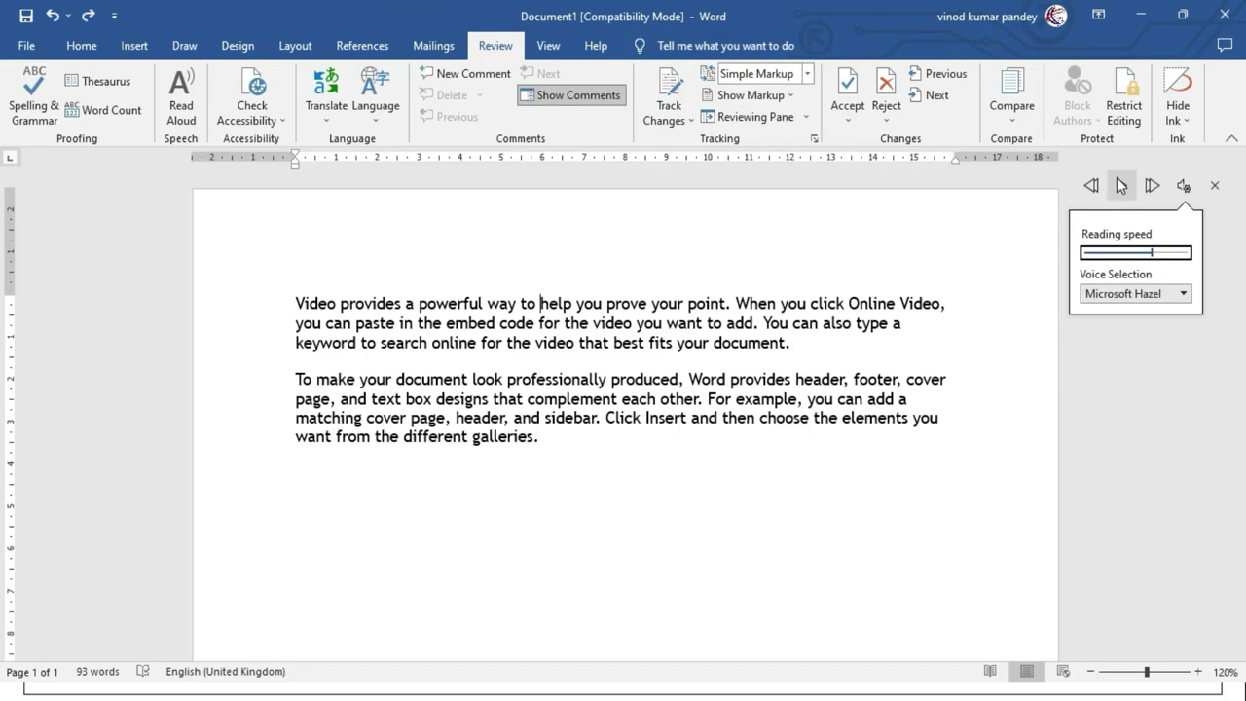
{"action": "left_click", "coordinate": [1122, 185]}
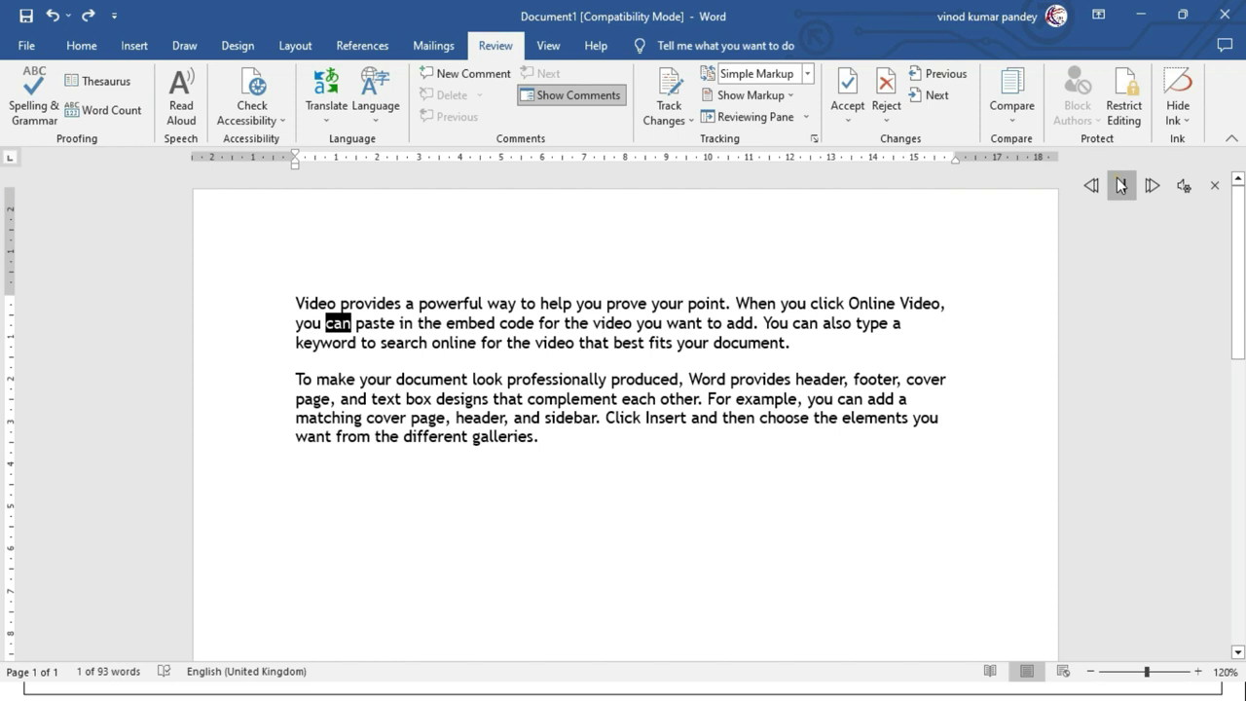
{"action": "left_click", "coordinate": [1121, 185]}
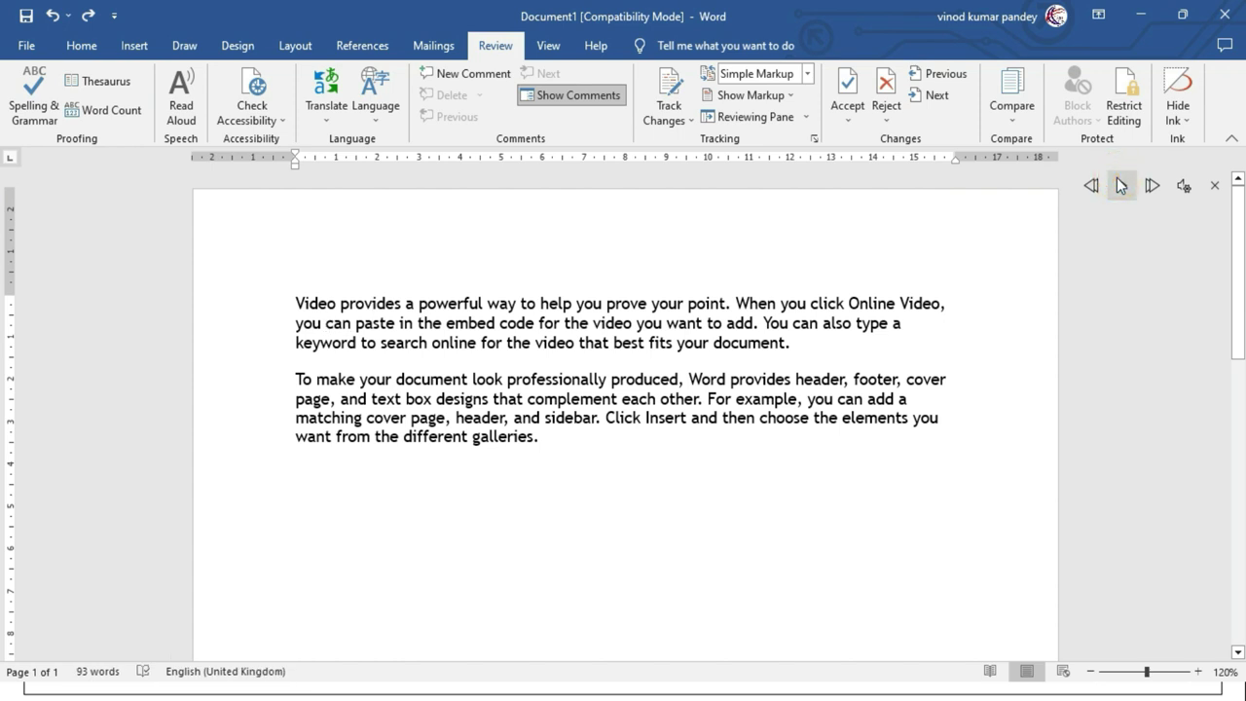
Lower the Reading speed slider, then briefly play and pause at the slower pace
{"action": "left_click", "coordinate": [1184, 186]}
{"action": "left_click_drag", "start_coordinate": [1152, 253], "coordinate": [1111, 255]}
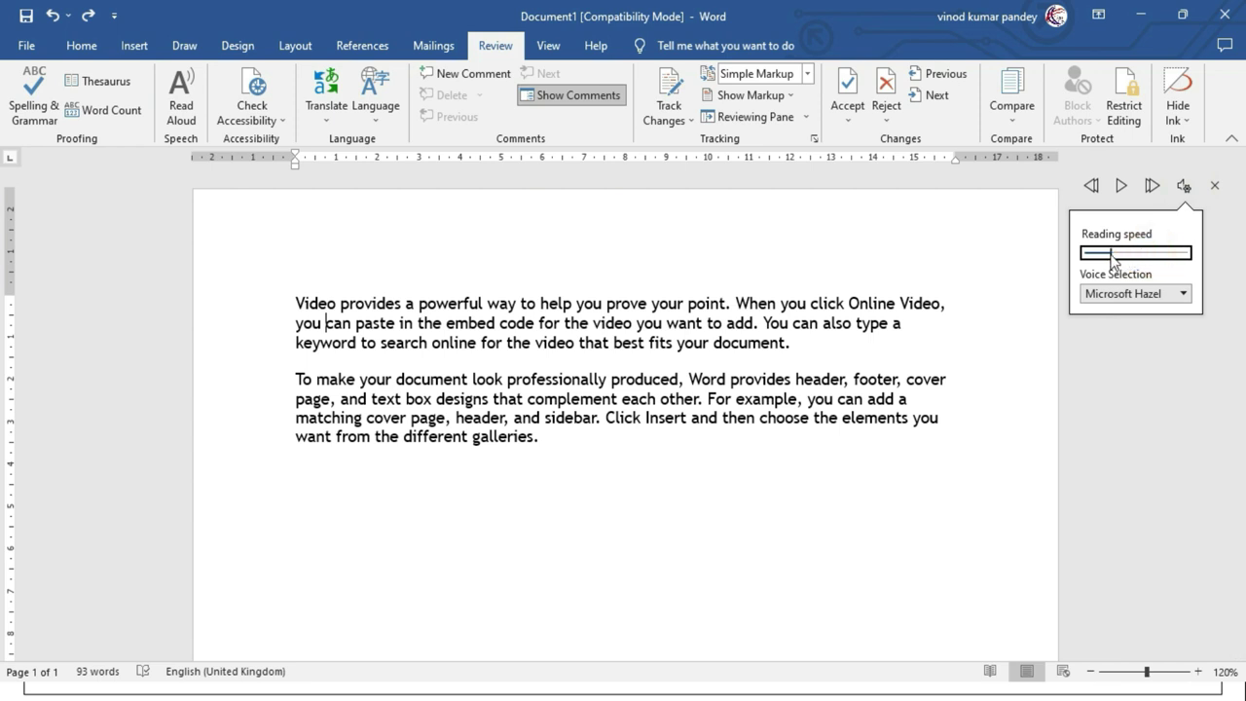
{"action": "left_click", "coordinate": [1123, 186]}
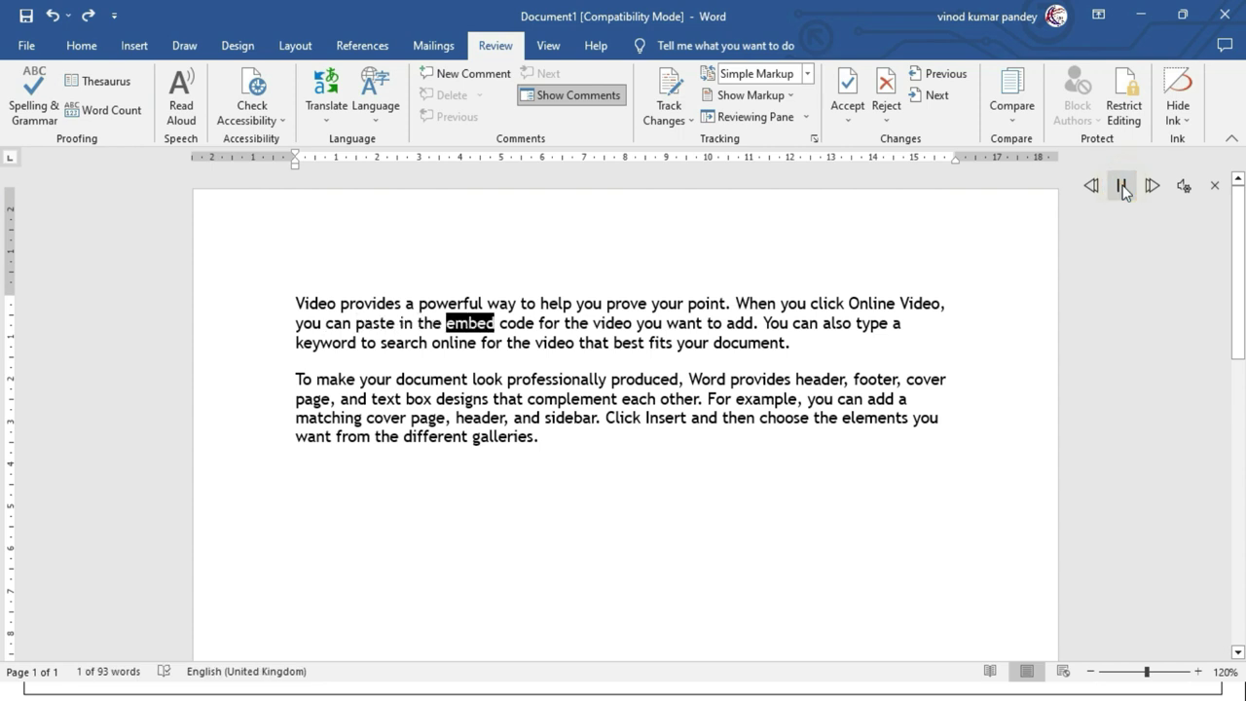
{"action": "left_click", "coordinate": [1122, 186]}
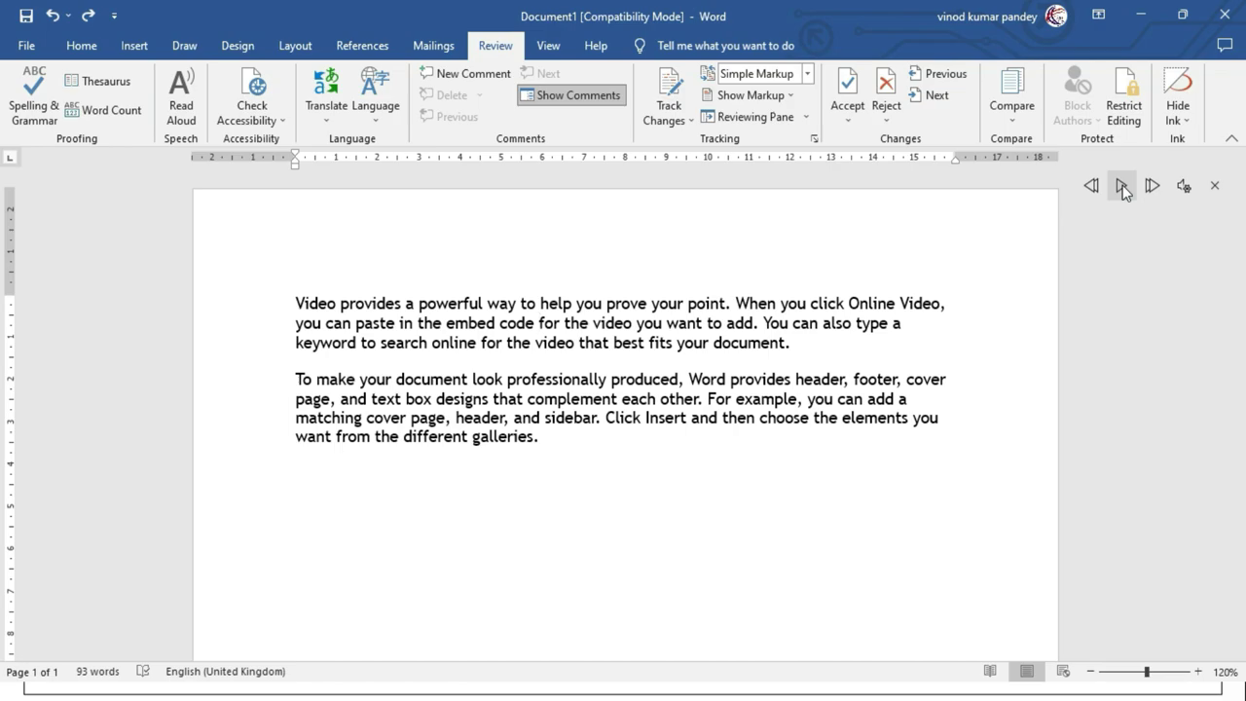
Browse the Voice Selection list in Read Aloud settings, stopping on Microsoft George
{"action": "left_click", "coordinate": [1184, 185]}
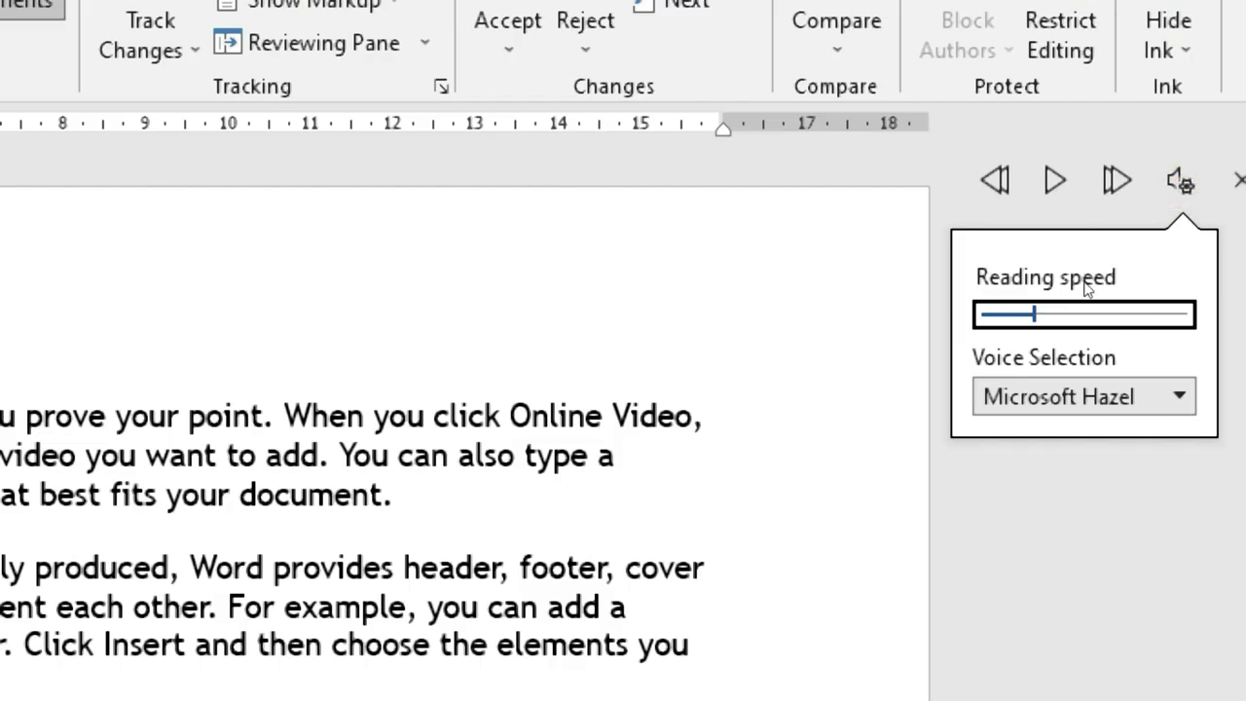
{"action": "key", "text": "Tab"}
{"action": "key", "text": "alt+Down"}
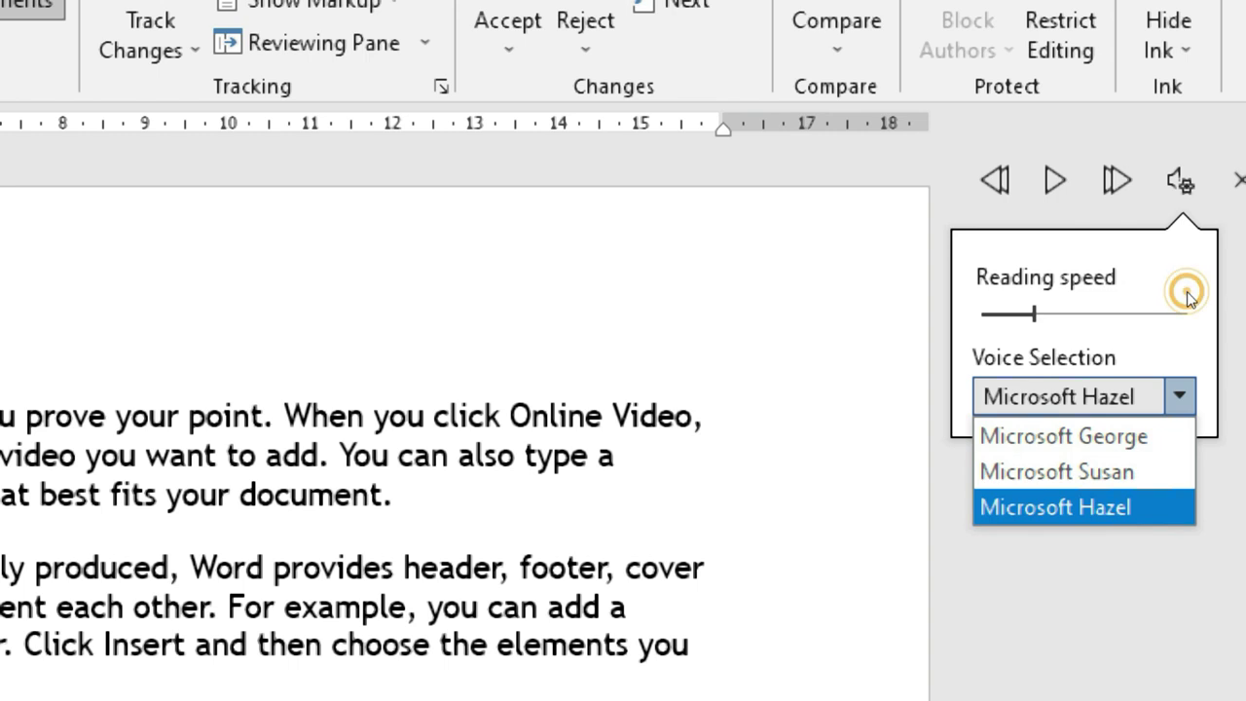
{"action": "key", "text": "Down"}
{"action": "key", "text": "Up"}
{"action": "key", "text": "Up"}
{"action": "key", "text": "Up"}
{"action": "key", "text": "Down"}
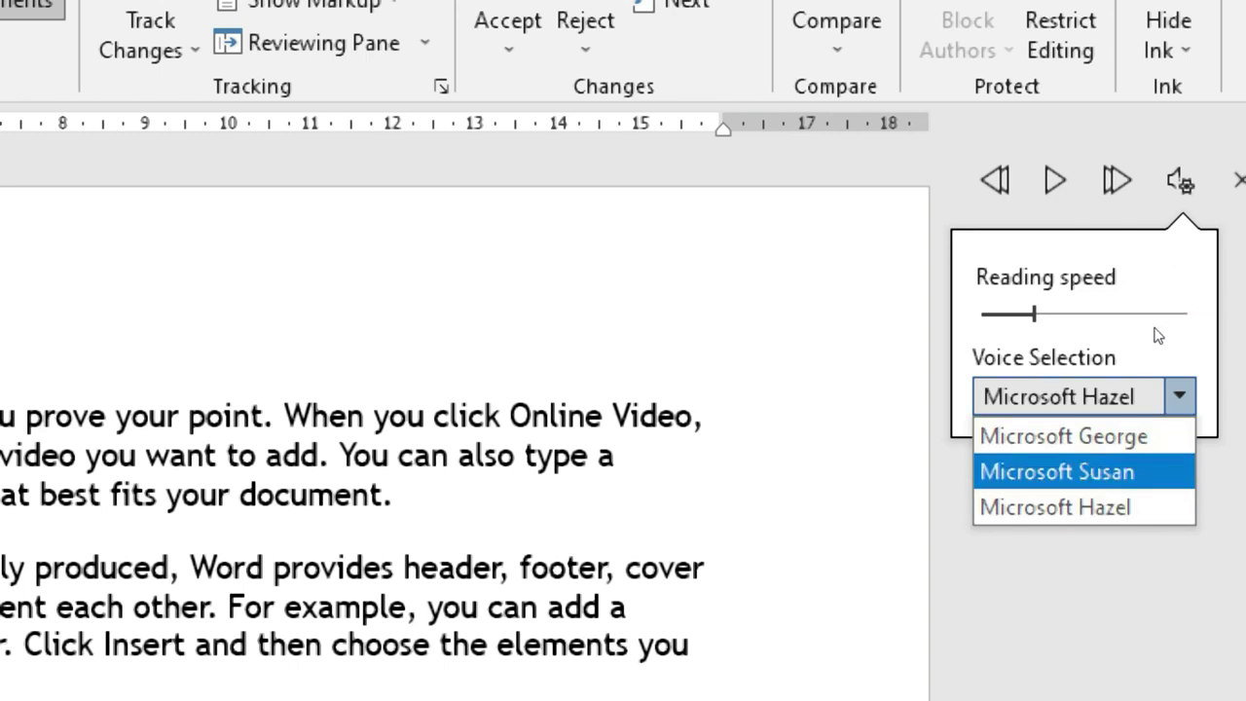
{"action": "key", "text": "Up"}
{"action": "key", "text": "Up"}
{"action": "key", "text": "Down"}
{"action": "key", "text": "Down"}
{"action": "key", "text": "Down"}
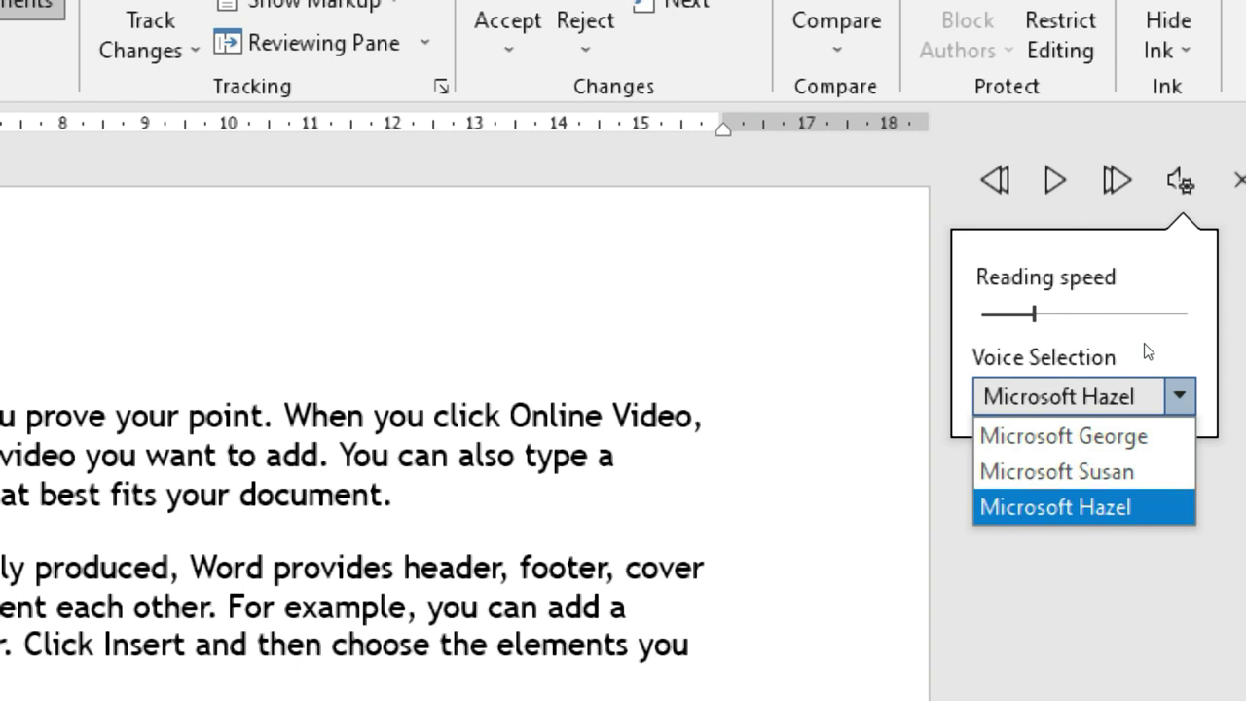
{"action": "key", "text": "Up"}
{"action": "key", "text": "Up"}
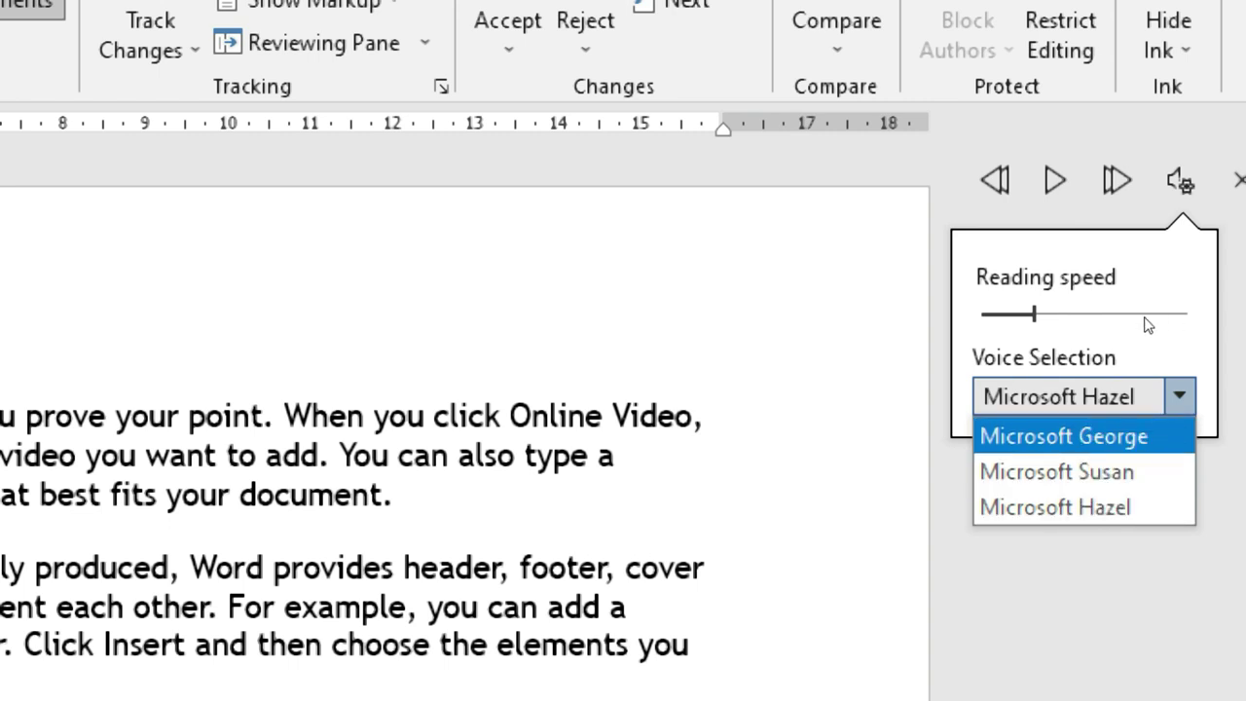
Choose Microsoft George as the voice, play part of the first paragraph, then reopen the voice list
{"action": "left_click", "coordinate": [1141, 316]}
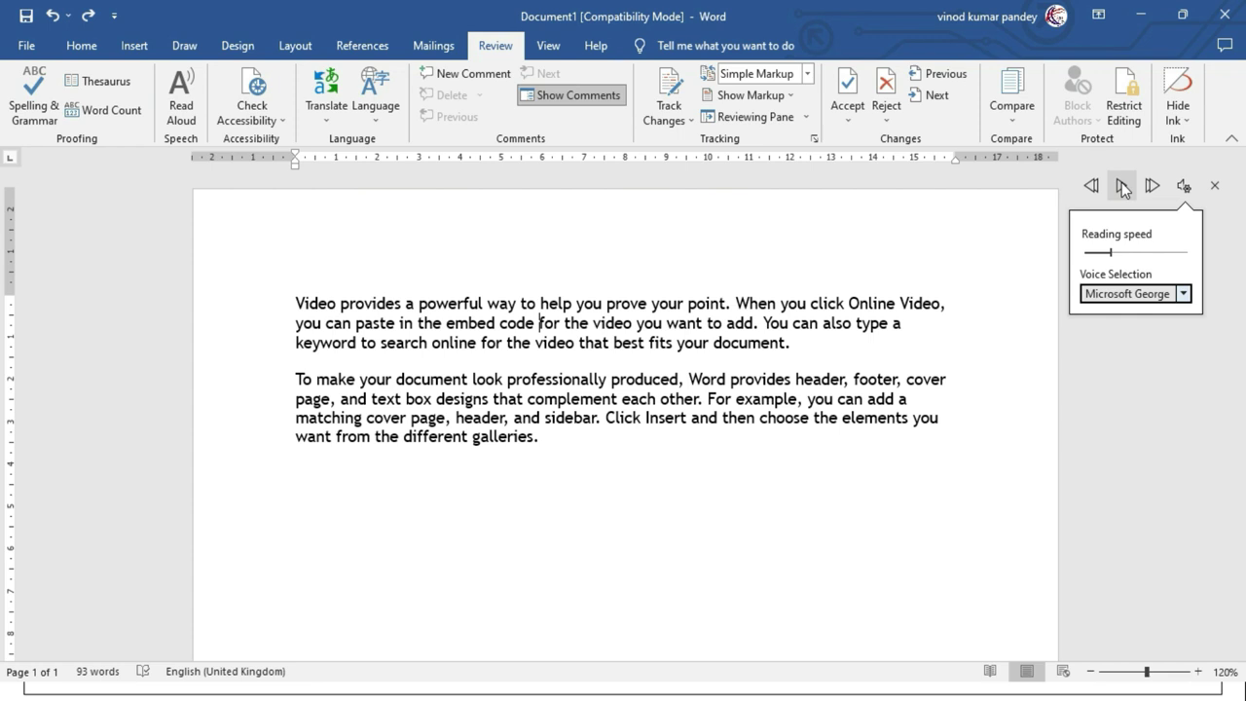
{"action": "left_click", "coordinate": [1122, 186]}
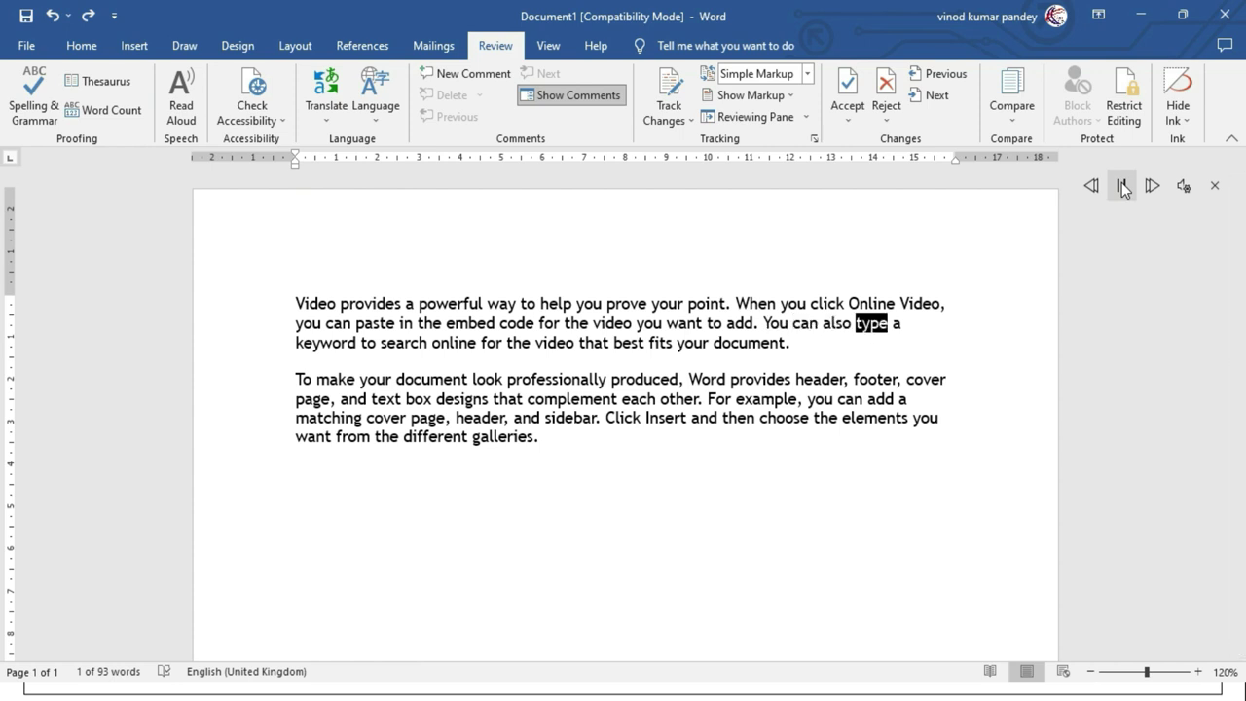
{"action": "left_click", "coordinate": [1122, 186]}
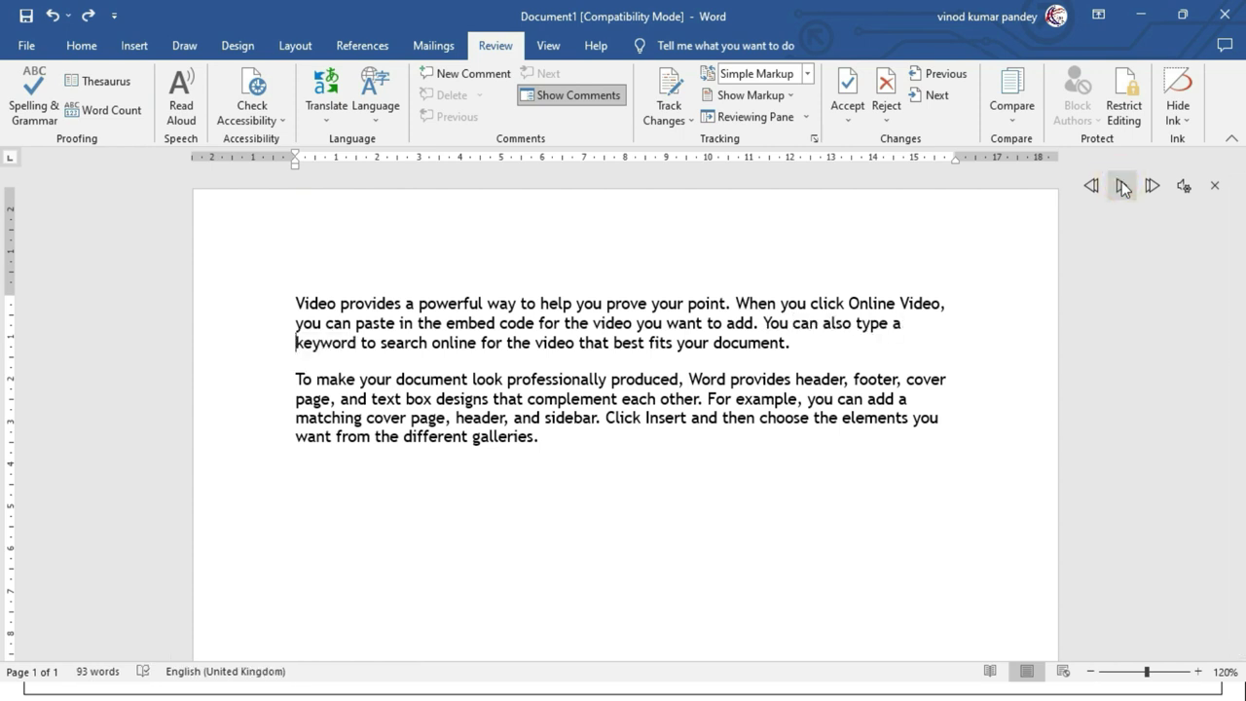
{"action": "left_click", "coordinate": [1184, 185]}
{"action": "left_click", "coordinate": [1182, 293]}
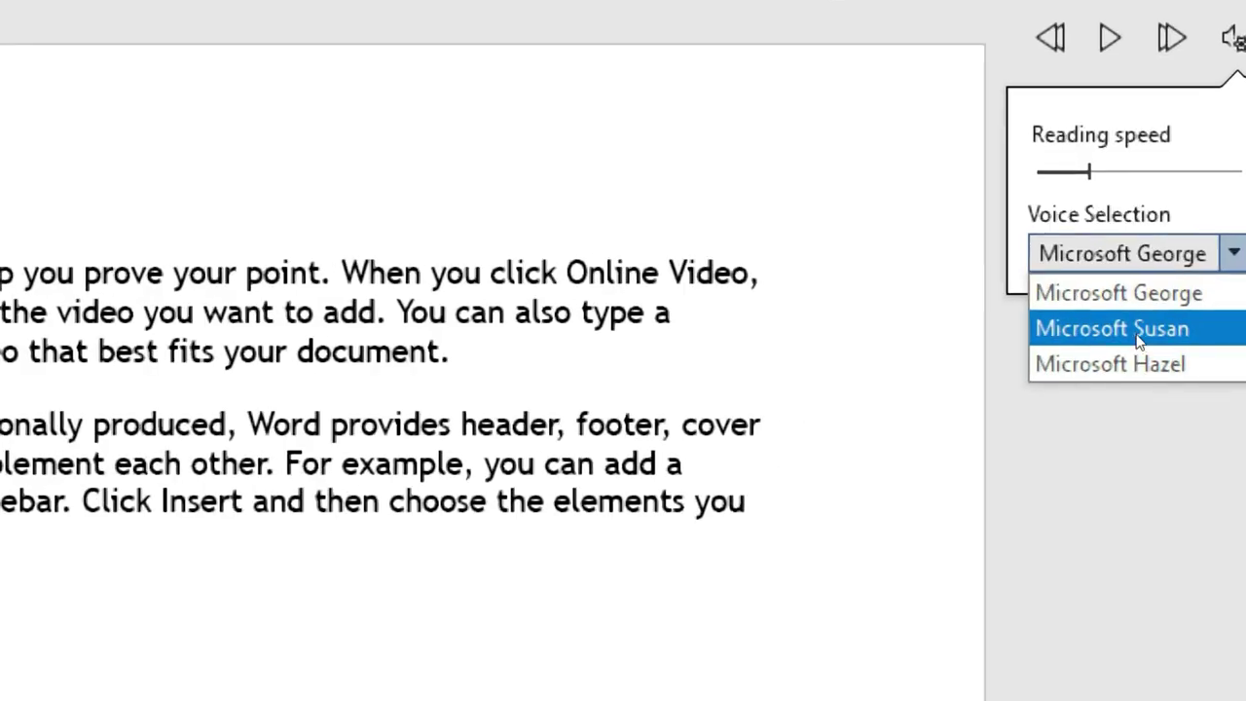
Choose Microsoft Susan, nudge the reading speed slightly faster, then play the first paragraph and pause
{"action": "left_click", "coordinate": [1139, 336]}
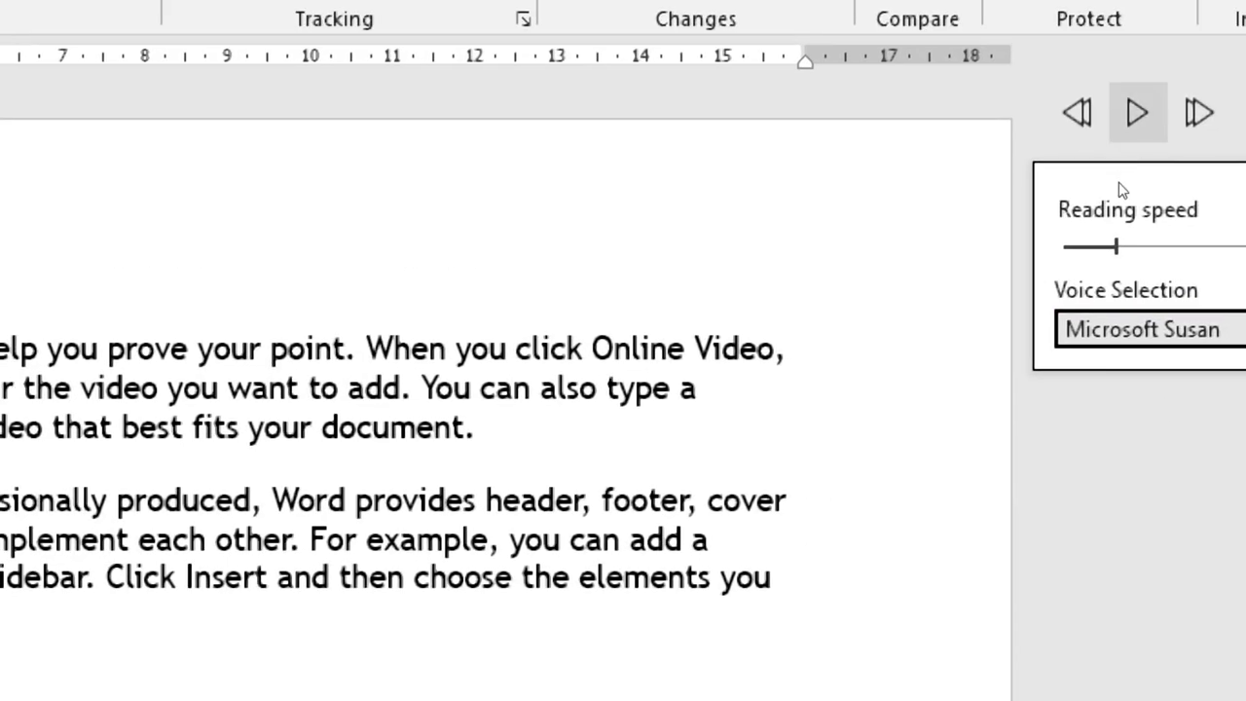
{"action": "left_click", "coordinate": [1120, 251]}
{"action": "left_click_drag", "start_coordinate": [1122, 258], "coordinate": [1145, 251]}
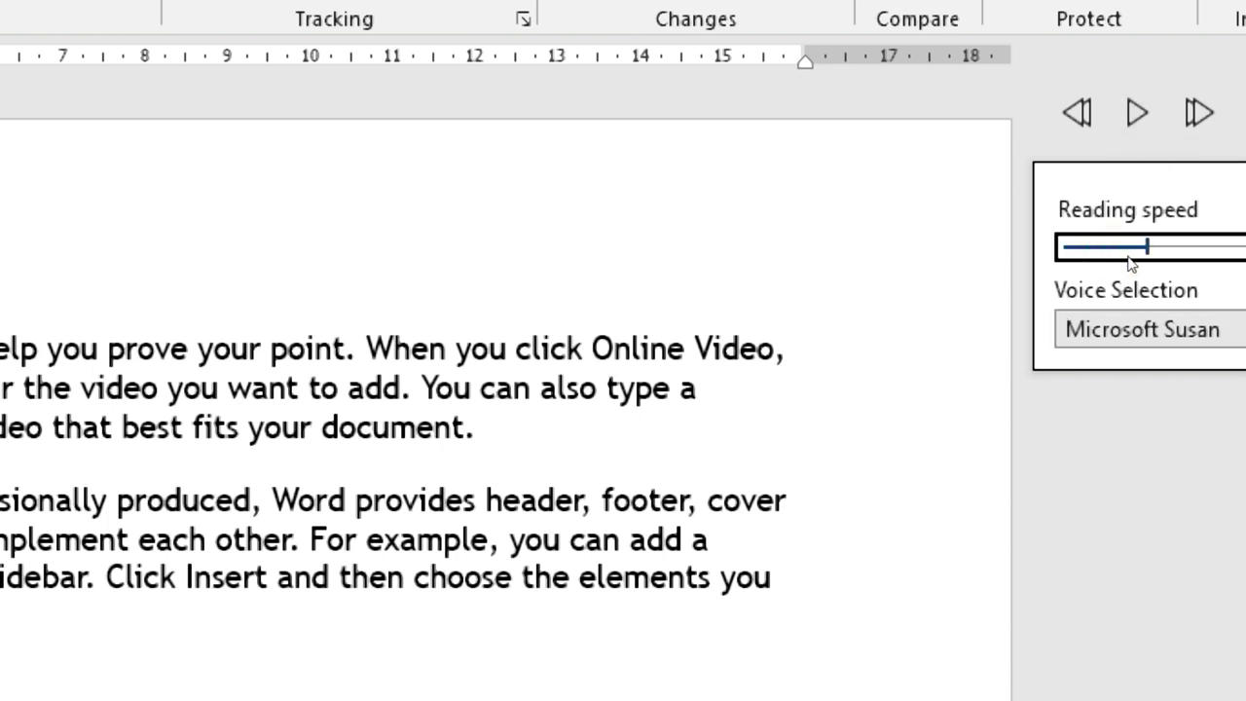
{"action": "left_click", "coordinate": [1121, 186]}
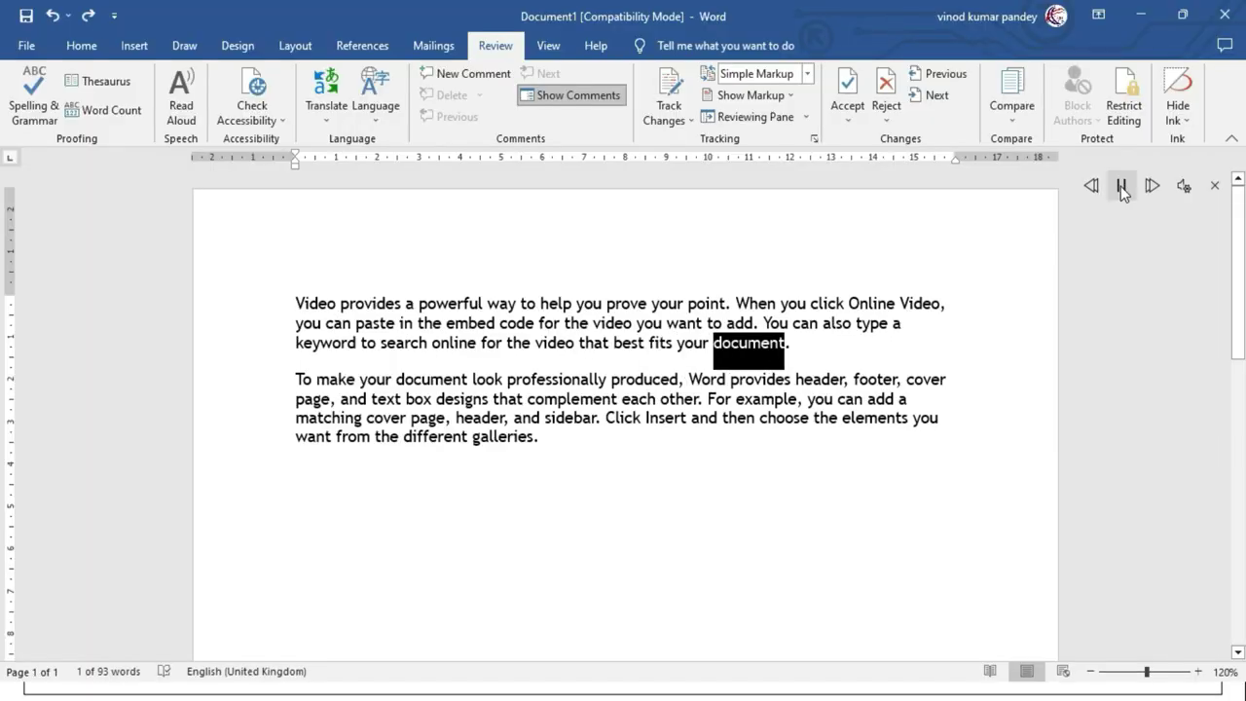
{"action": "left_click", "coordinate": [1122, 186]}
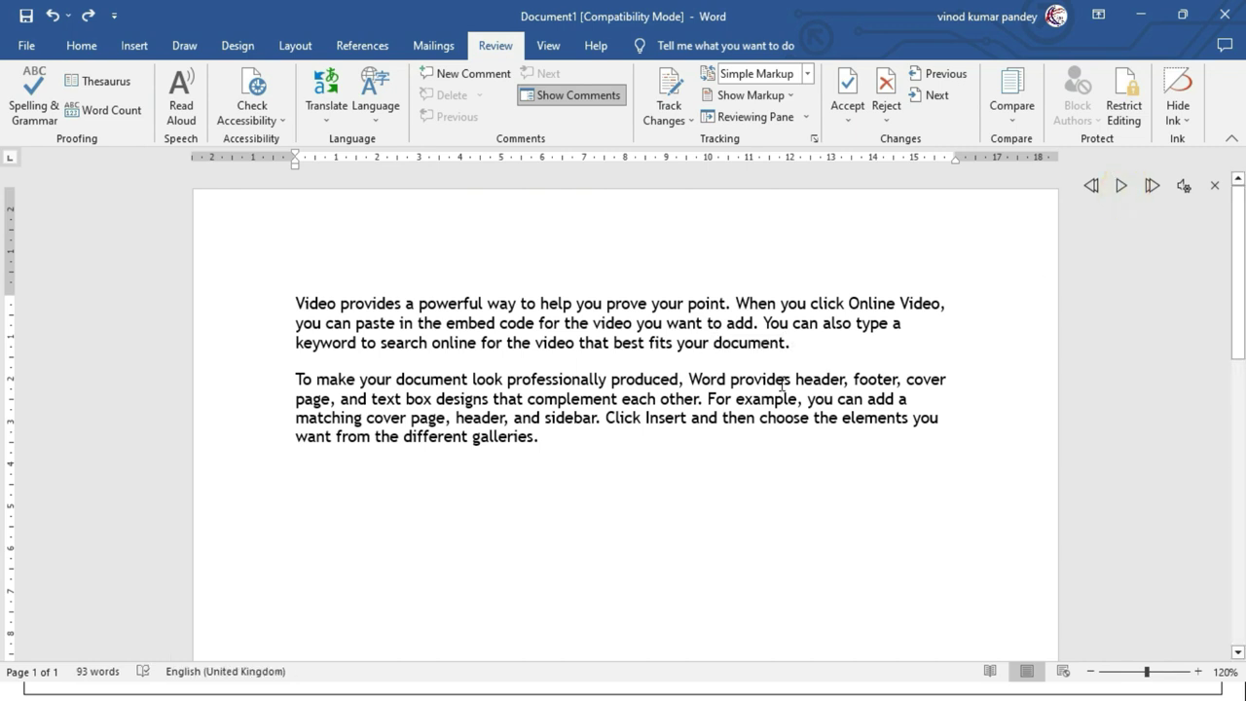